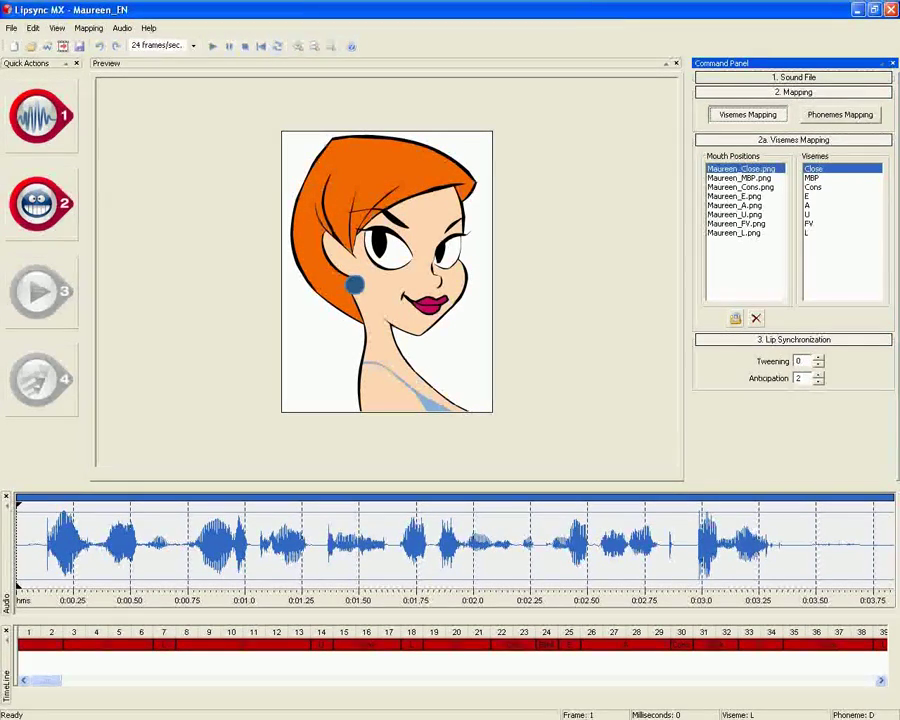
Step: Quickly preview the Cons, U, L, A and E mouth shapes, ending back on Close
{"action": "left_click", "coordinate": [740, 187]}
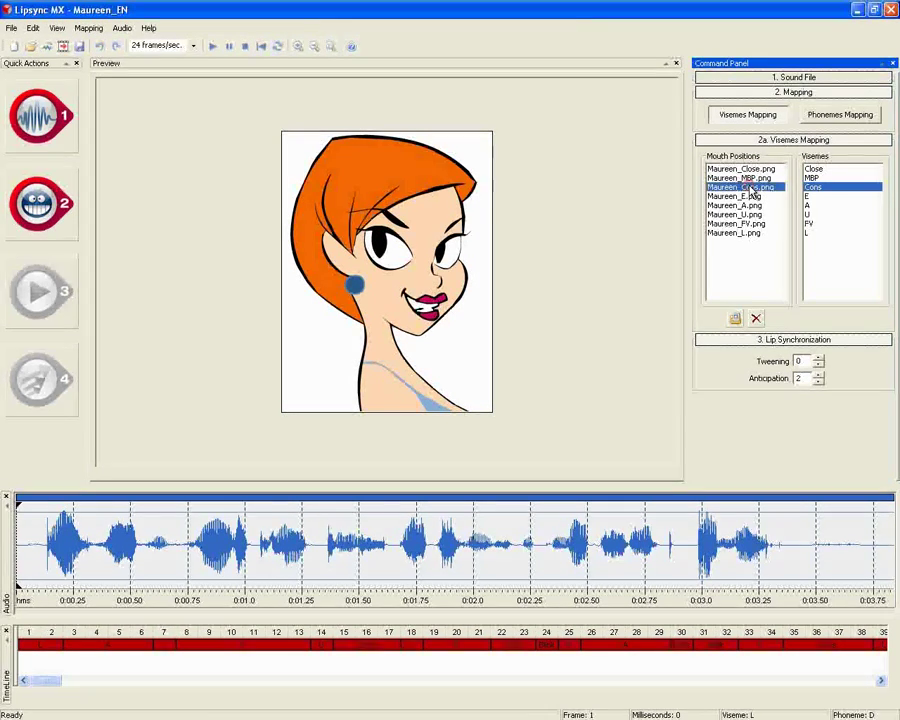
{"action": "left_click", "coordinate": [736, 213]}
{"action": "left_click", "coordinate": [736, 232]}
{"action": "left_click", "coordinate": [745, 205]}
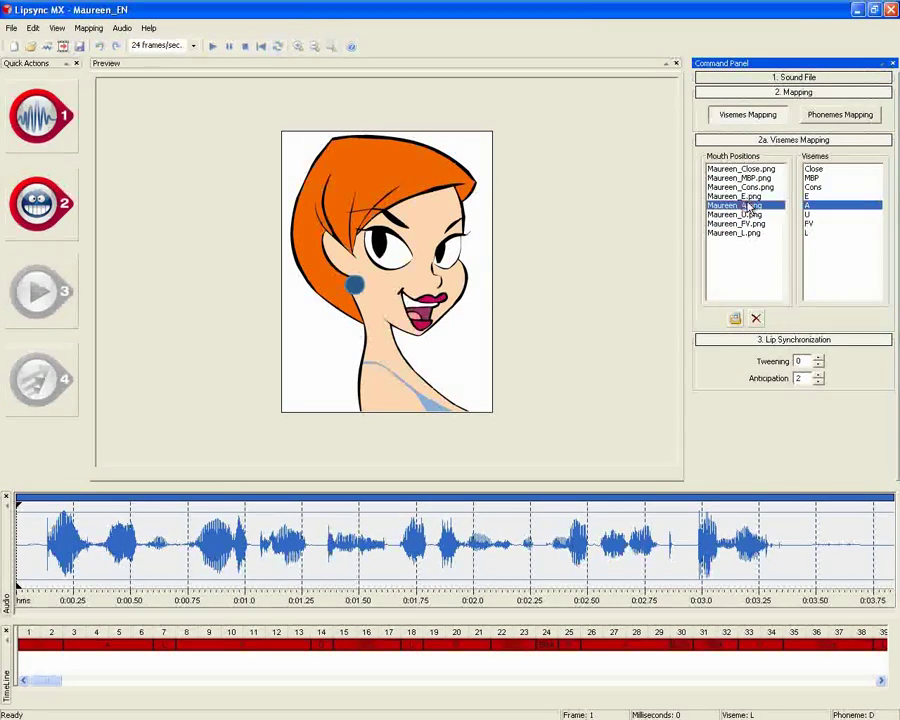
{"action": "left_click", "coordinate": [745, 196]}
{"action": "left_click", "coordinate": [748, 169]}
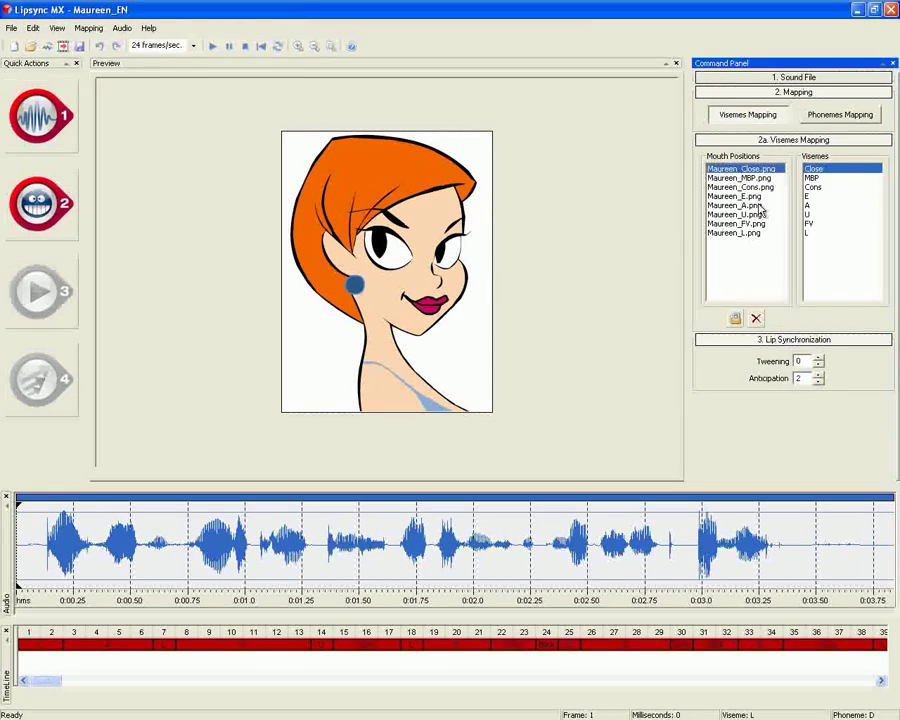
Step: Step through the MBP, Cons, E, A, U, FV and L mouth images in order
{"action": "left_click", "coordinate": [749, 178]}
{"action": "left_click", "coordinate": [755, 187]}
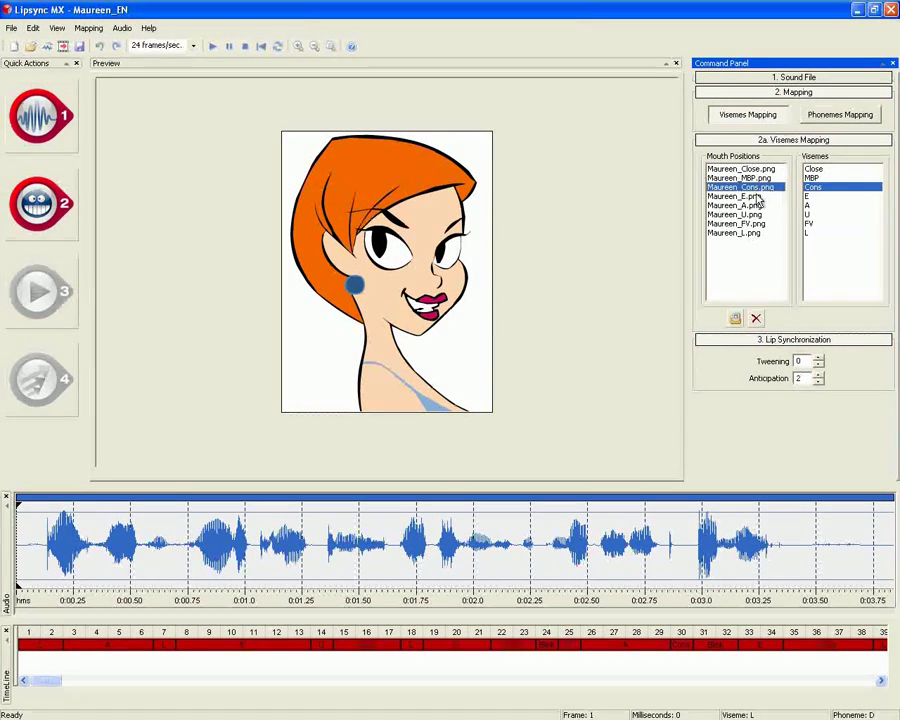
{"action": "left_click", "coordinate": [767, 198]}
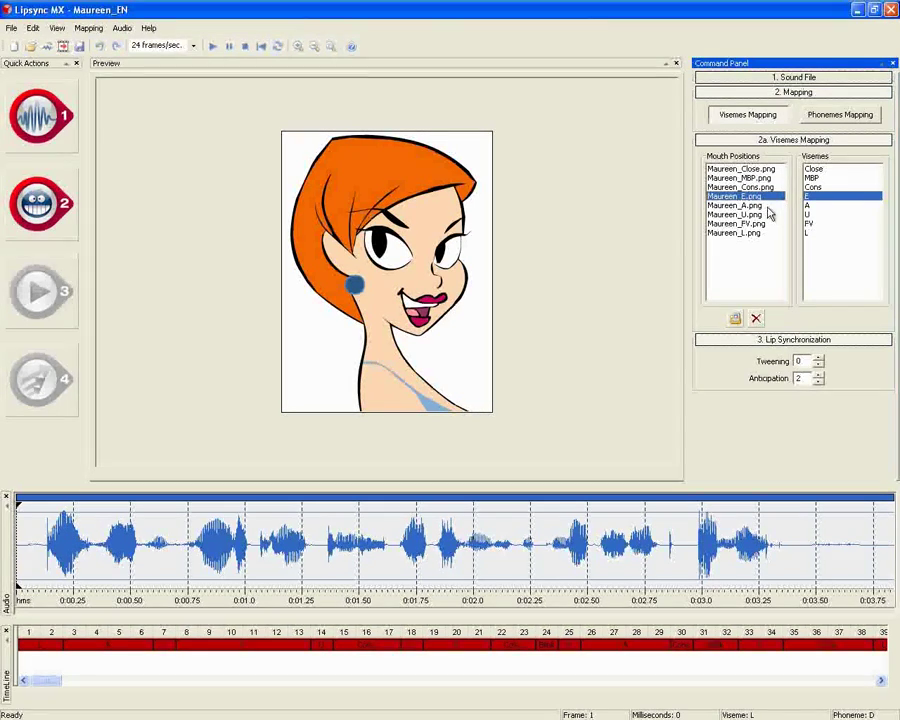
{"action": "left_click", "coordinate": [768, 206]}
{"action": "left_click", "coordinate": [766, 215]}
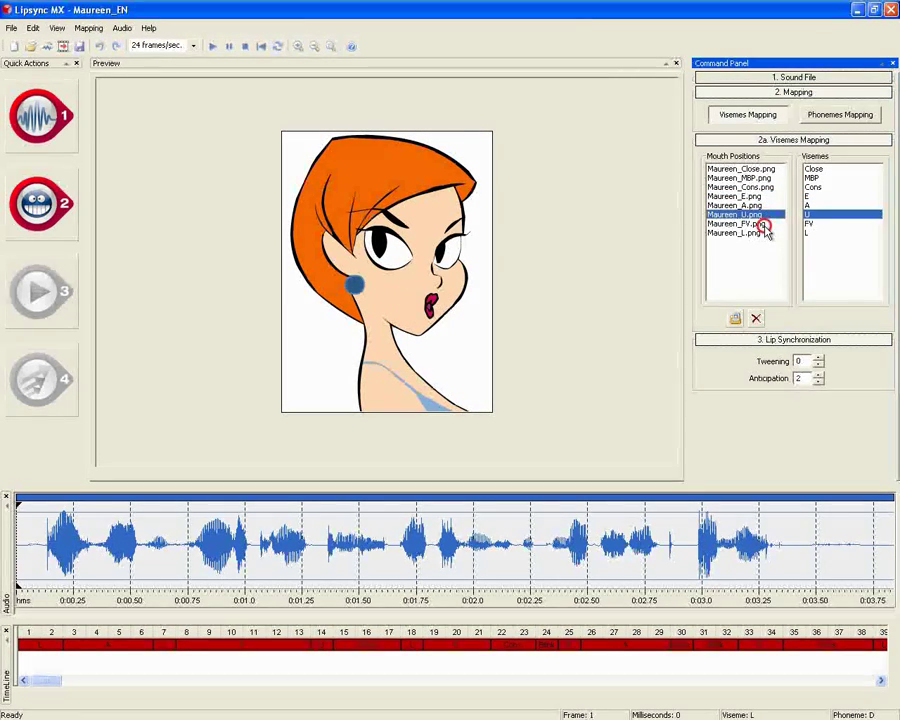
{"action": "left_click", "coordinate": [765, 226]}
{"action": "left_click", "coordinate": [767, 236]}
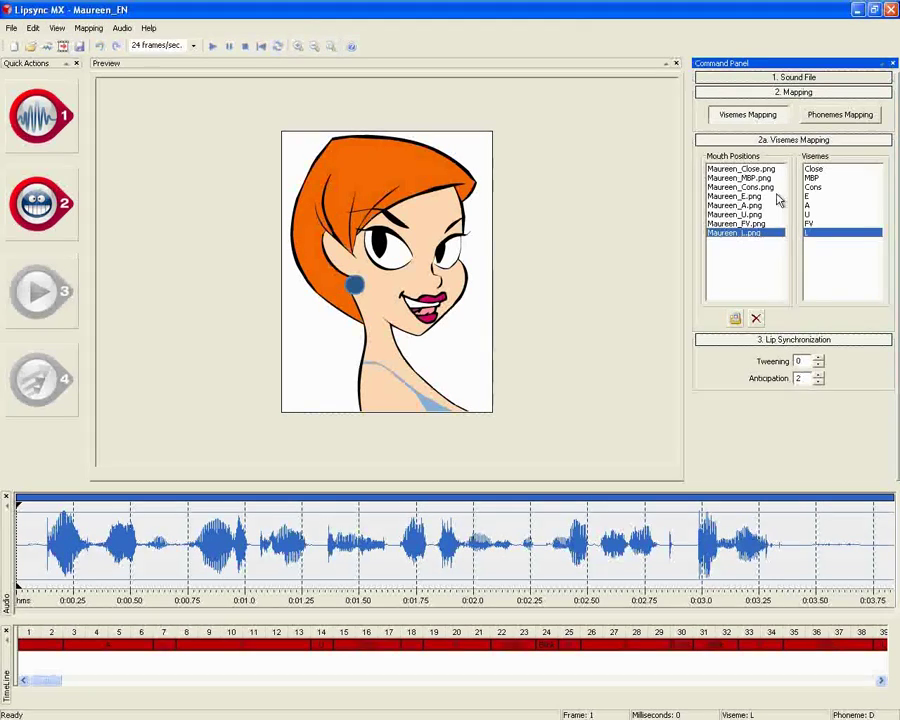
{"action": "left_click", "coordinate": [819, 118]}
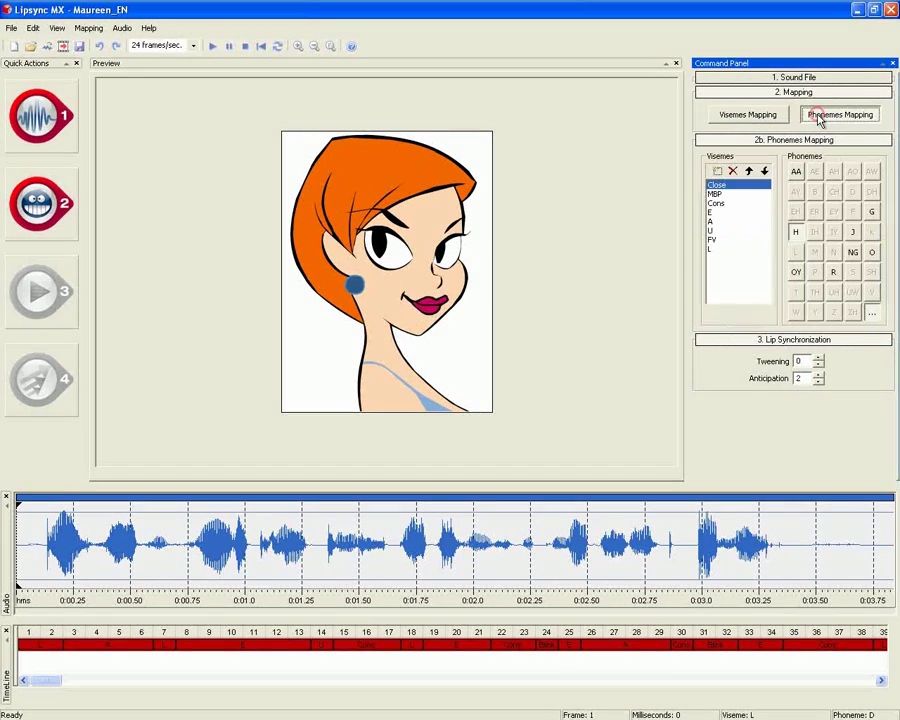
Step: Add a new viseme named O
{"action": "left_click", "coordinate": [716, 172]}
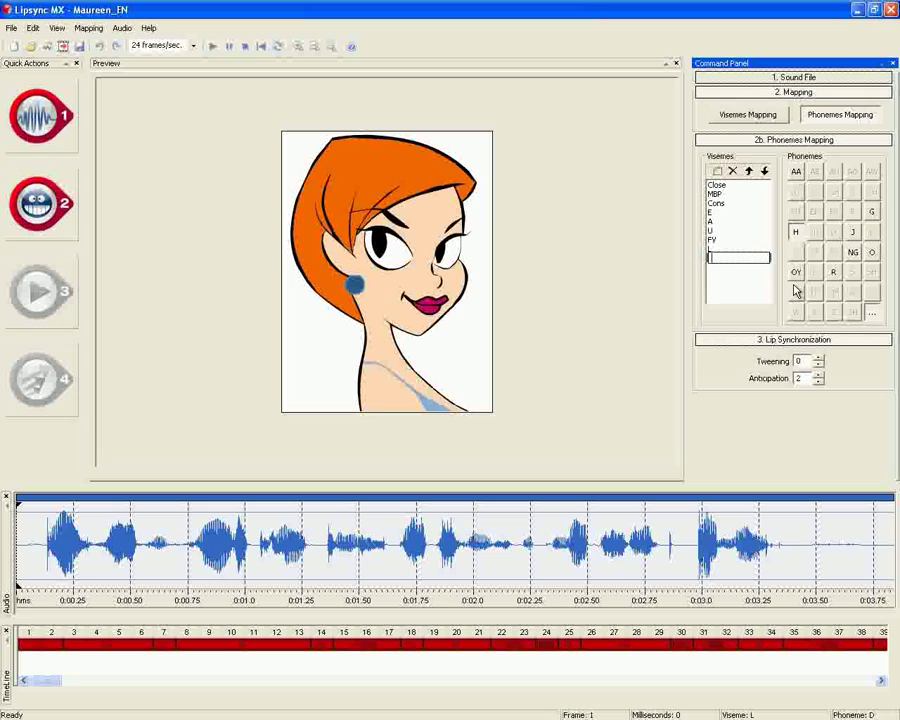
{"action": "type", "text": "O"}
{"action": "key", "text": "Return"}
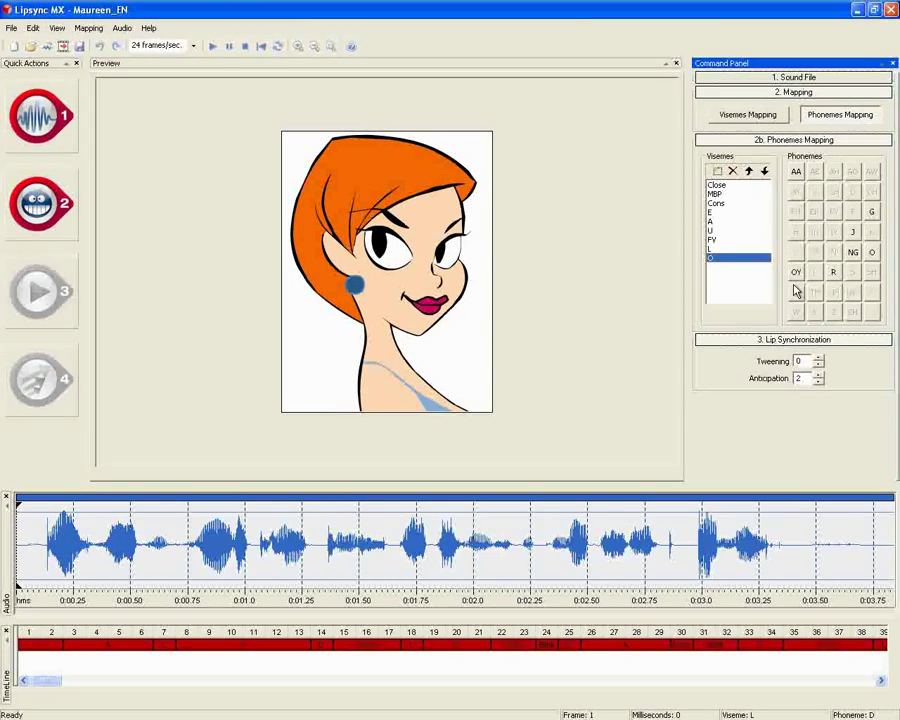
Step: Assign the AA, O and OY phonemes to viseme O
{"action": "left_click", "coordinate": [797, 174]}
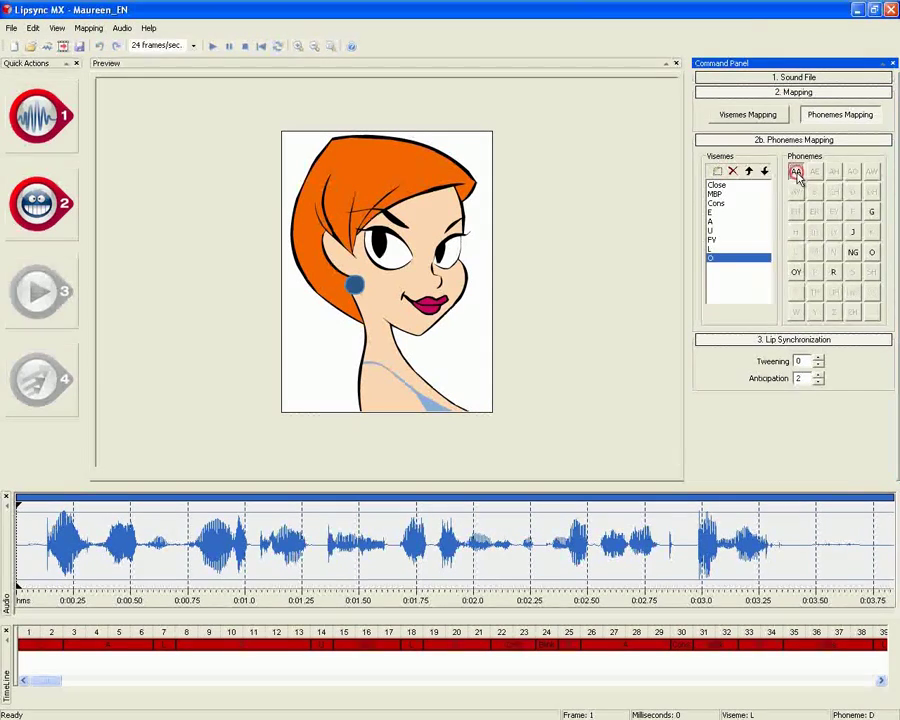
{"action": "left_click", "coordinate": [872, 252]}
{"action": "left_click", "coordinate": [797, 273]}
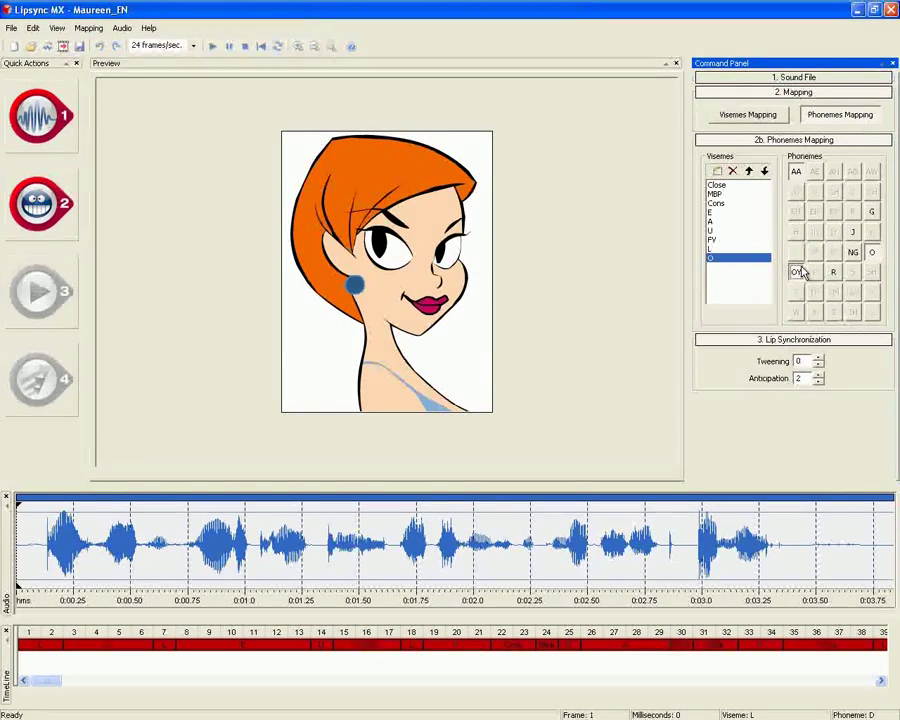
{"action": "left_click", "coordinate": [796, 270]}
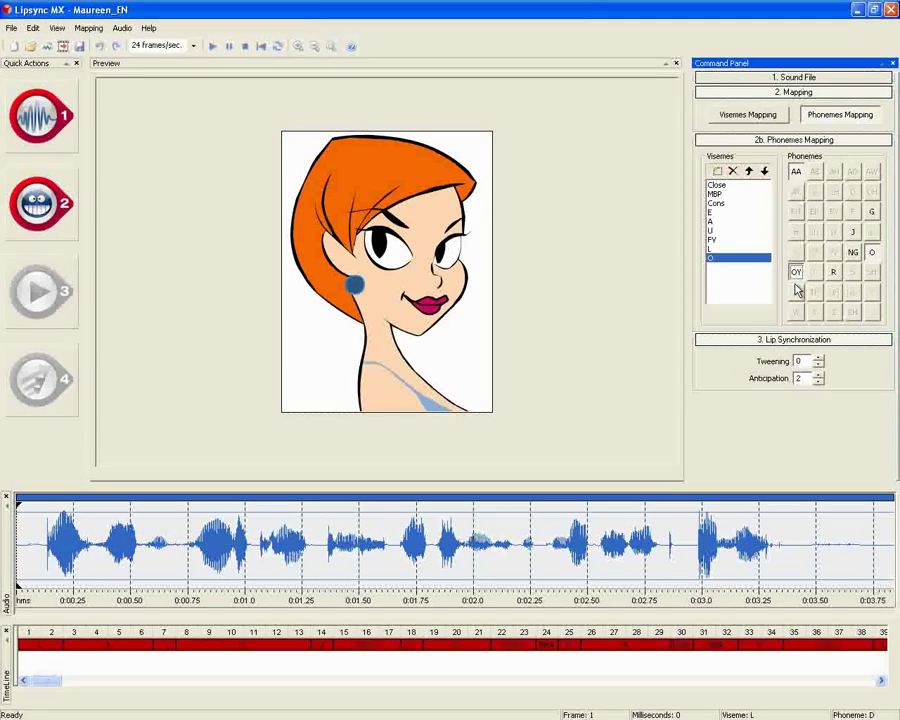
Step: Check the phonemes of visemes A, L, FV, Cons, MBP, Close and U, then select viseme O in Visemes Mapping
{"action": "left_click", "coordinate": [712, 223]}
{"action": "left_click", "coordinate": [717, 247]}
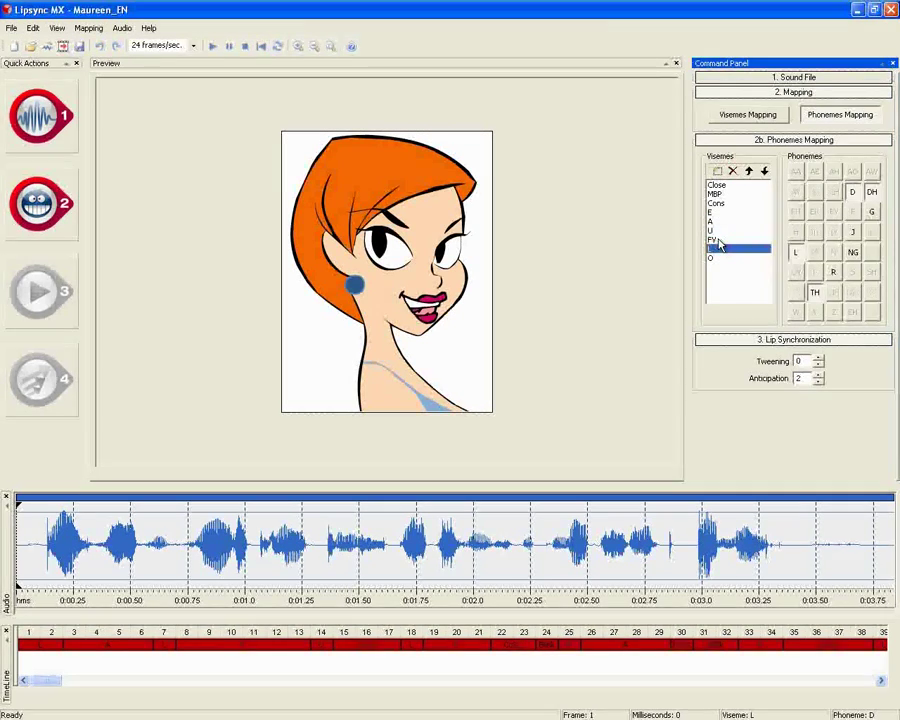
{"action": "left_click", "coordinate": [716, 239]}
{"action": "left_click", "coordinate": [716, 203]}
{"action": "left_click", "coordinate": [718, 193]}
{"action": "left_click", "coordinate": [720, 186]}
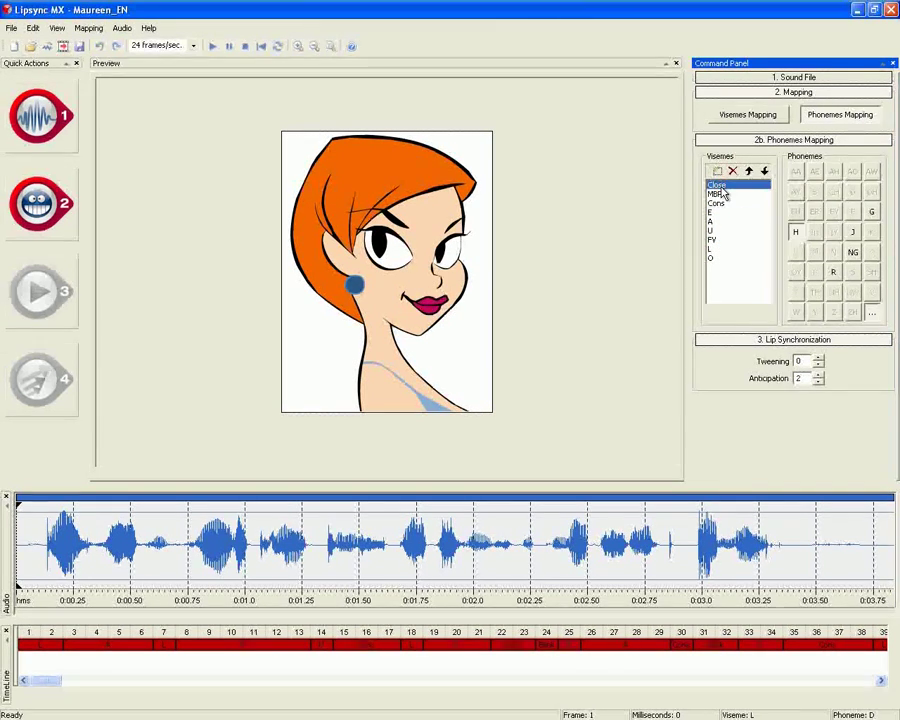
{"action": "left_click", "coordinate": [714, 230]}
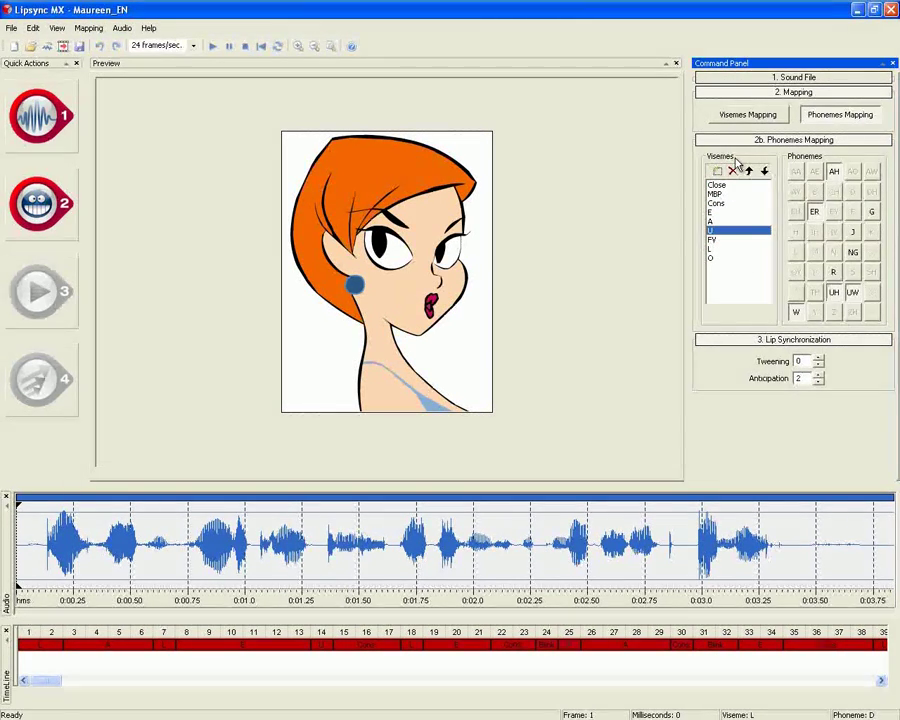
{"action": "left_click", "coordinate": [747, 115]}
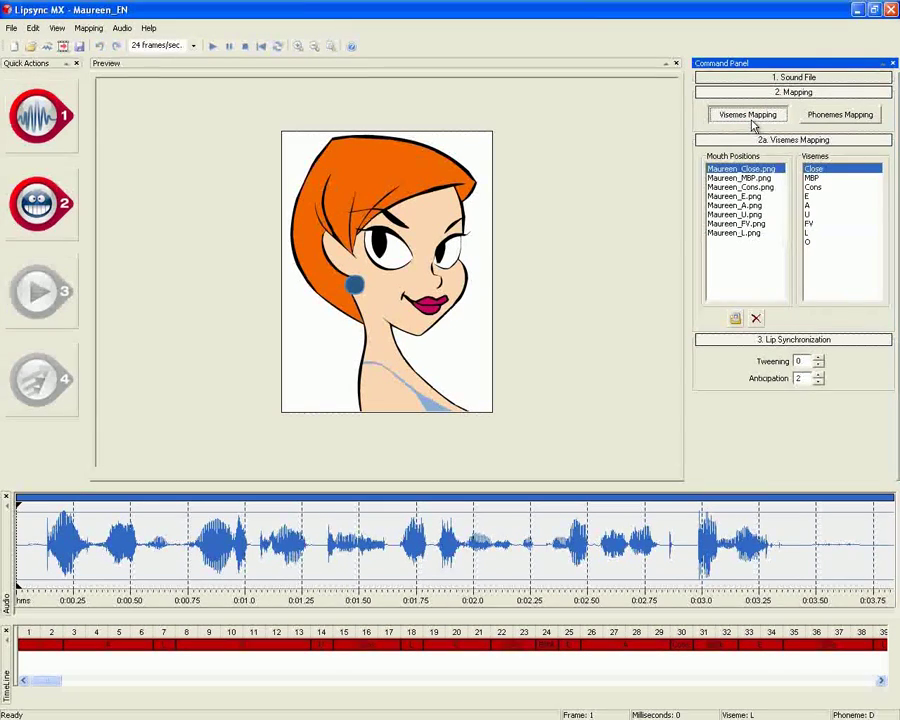
{"action": "left_click", "coordinate": [819, 248]}
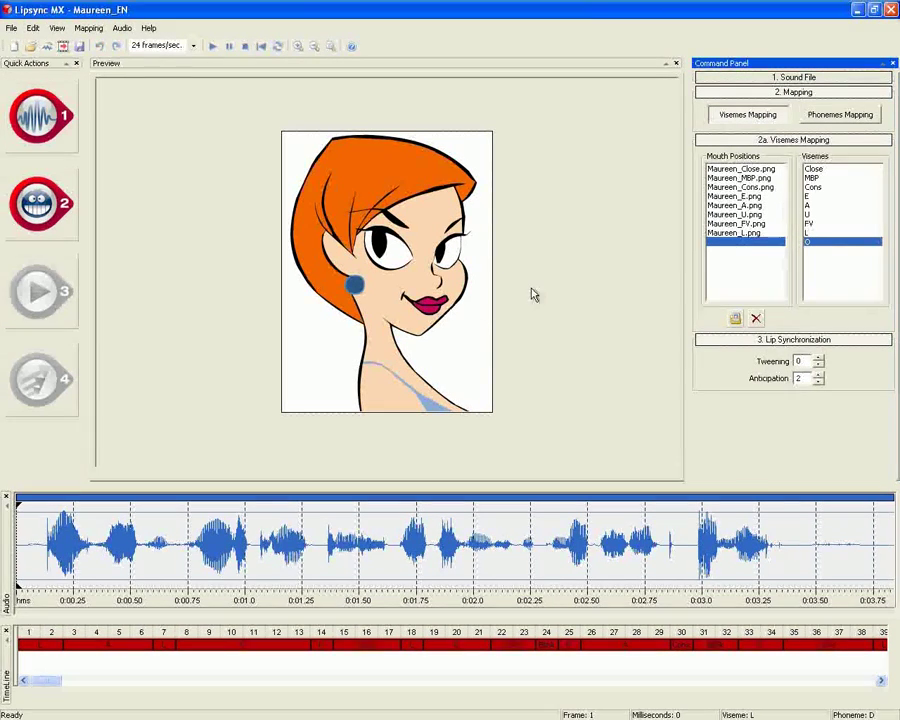
Step: Import Maureen_O.png from Projects > Maureen, using thumbnail view, as viseme O's mouth image
{"action": "double_click", "coordinate": [757, 240]}
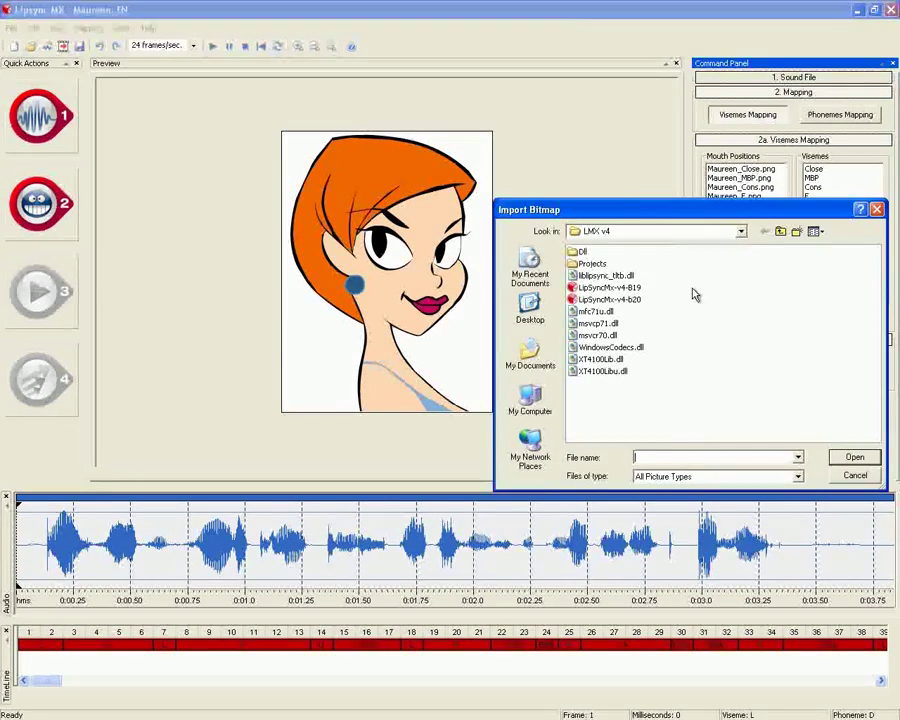
{"action": "double_click", "coordinate": [592, 264]}
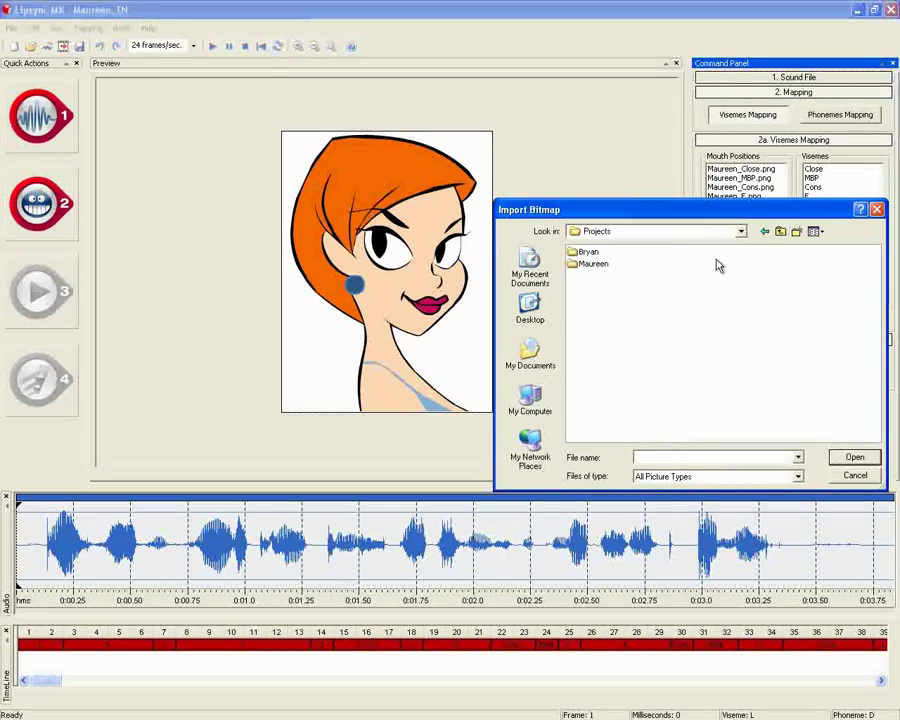
{"action": "double_click", "coordinate": [592, 264]}
{"action": "left_click", "coordinate": [600, 347]}
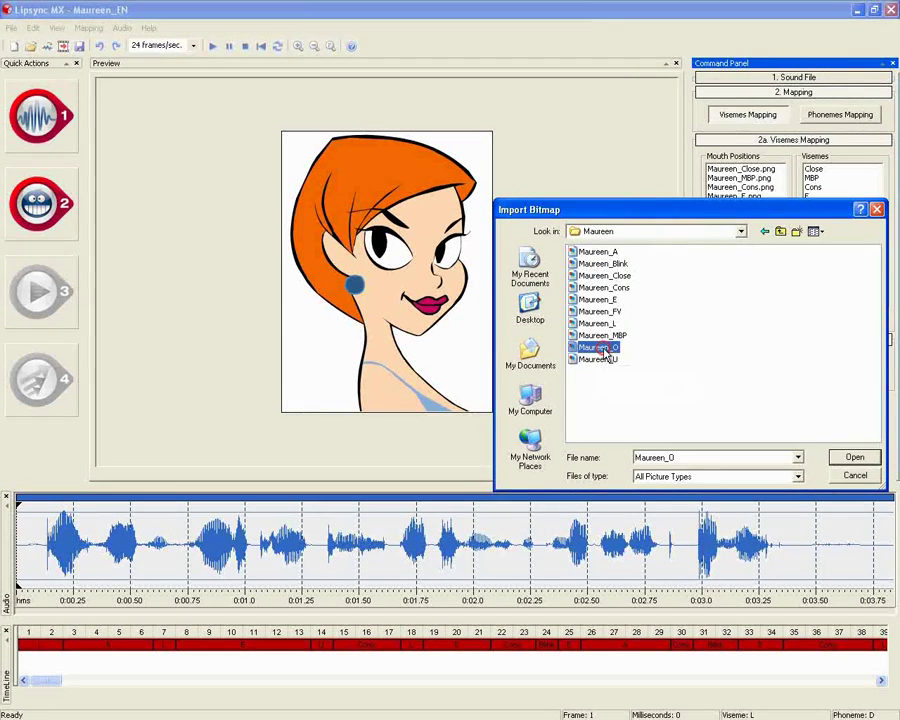
{"action": "left_click", "coordinate": [815, 233]}
{"action": "left_click", "coordinate": [836, 245]}
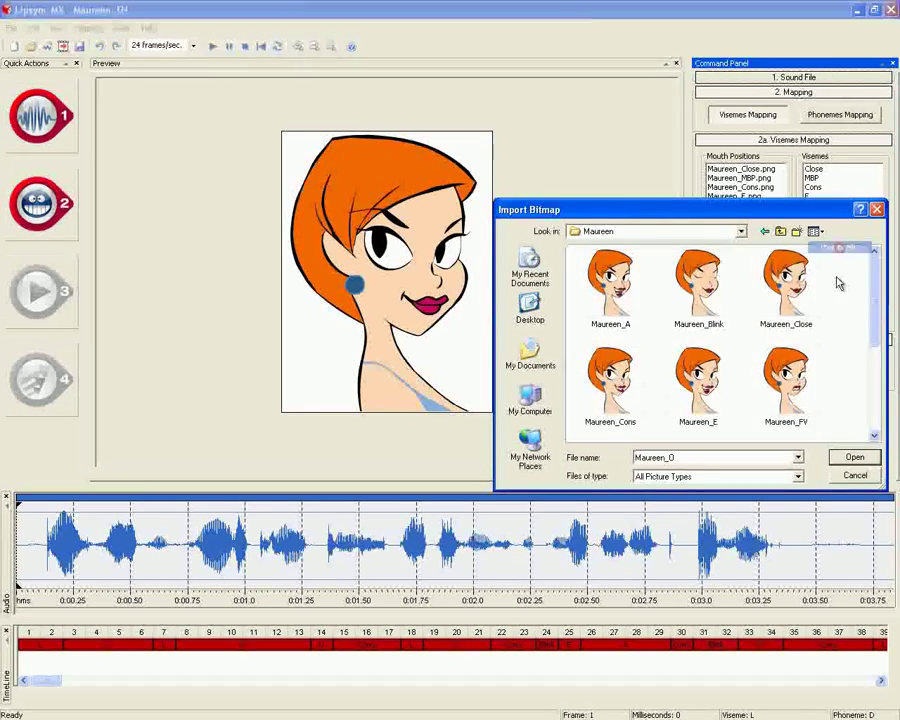
{"action": "scroll", "coordinate": [857, 350], "scroll_direction": "down", "scroll_amount": 3}
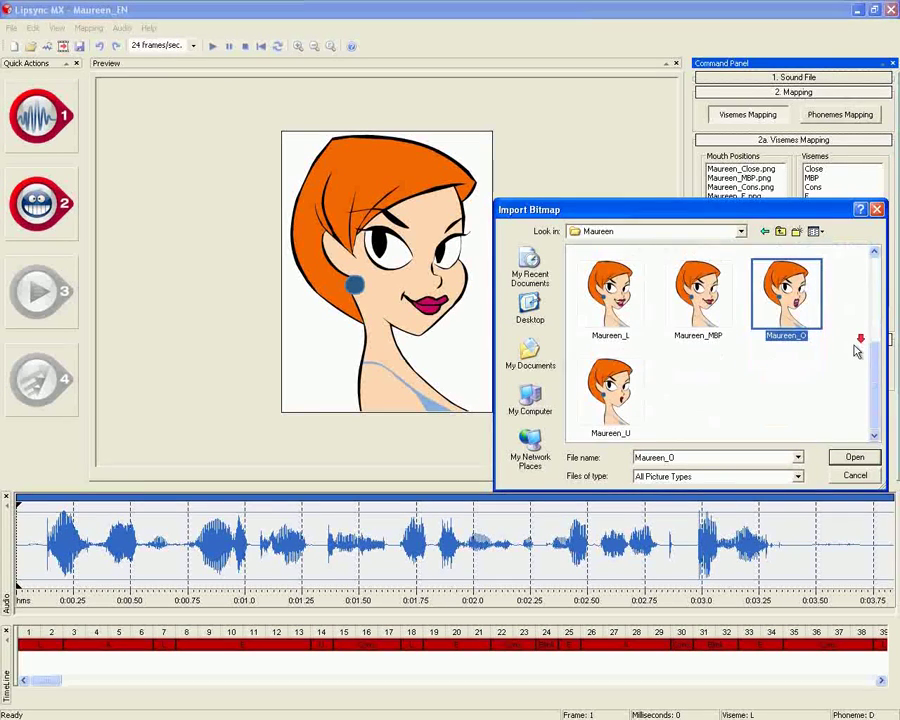
{"action": "double_click", "coordinate": [795, 318]}
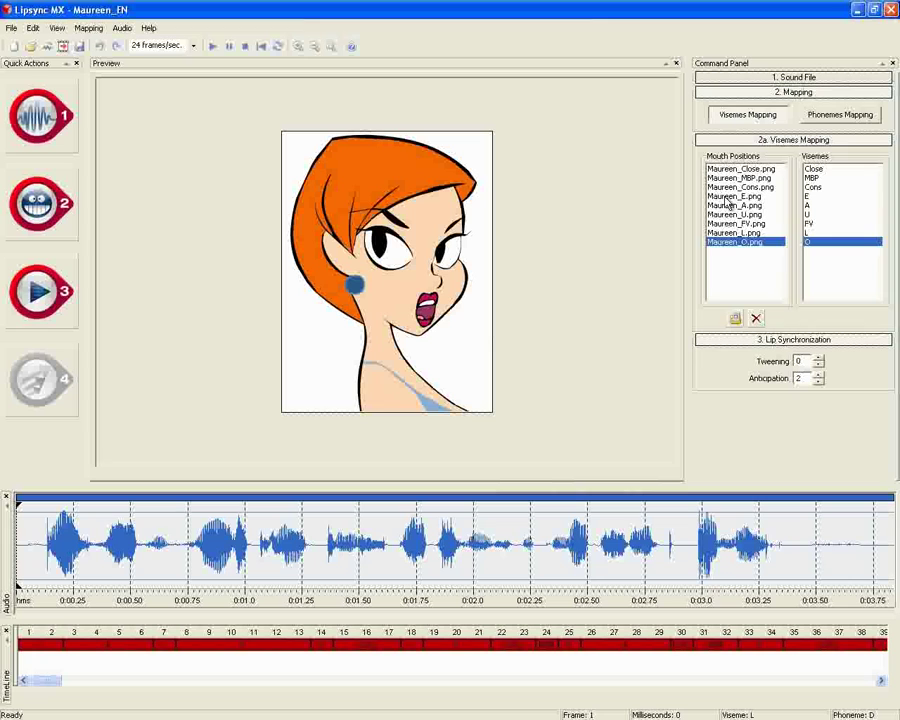
Step: Compare the Close and new O mouth images, then play the lip-synced animation
{"action": "left_click", "coordinate": [747, 172]}
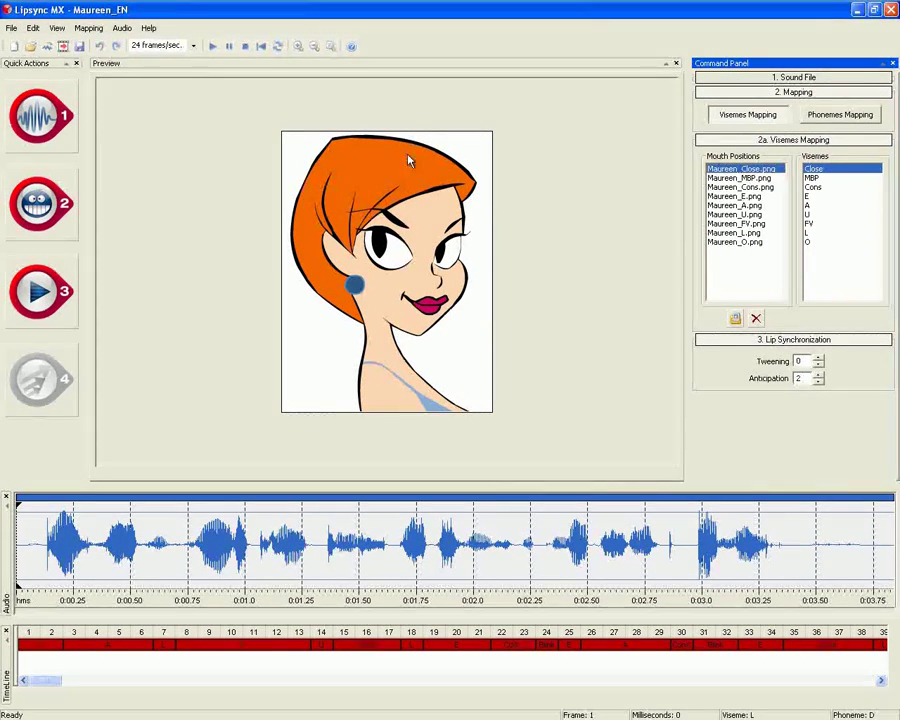
{"action": "left_click", "coordinate": [719, 243]}
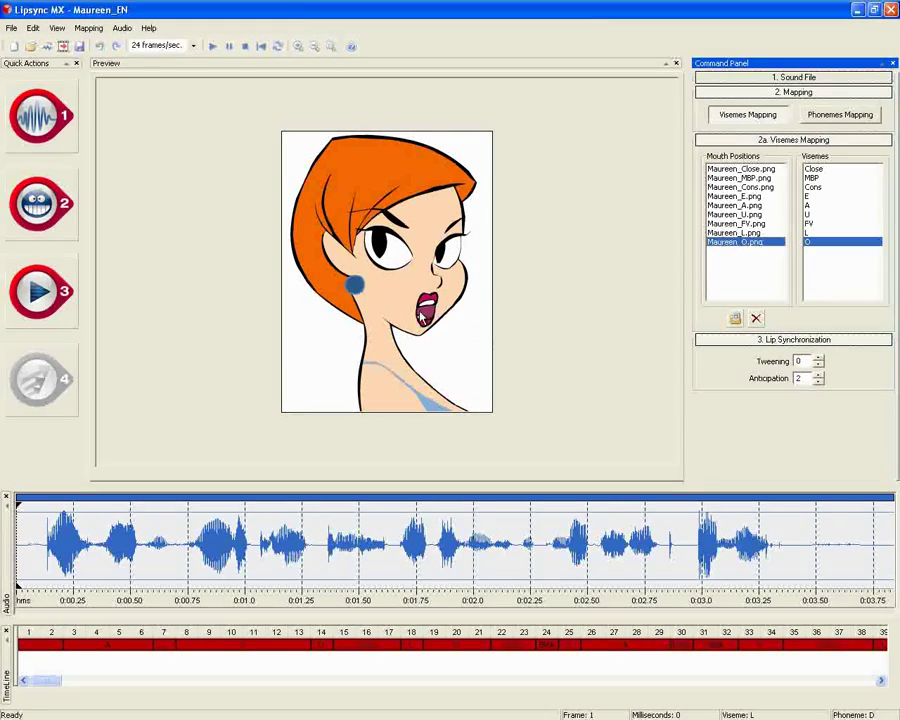
{"action": "left_click", "coordinate": [212, 46]}
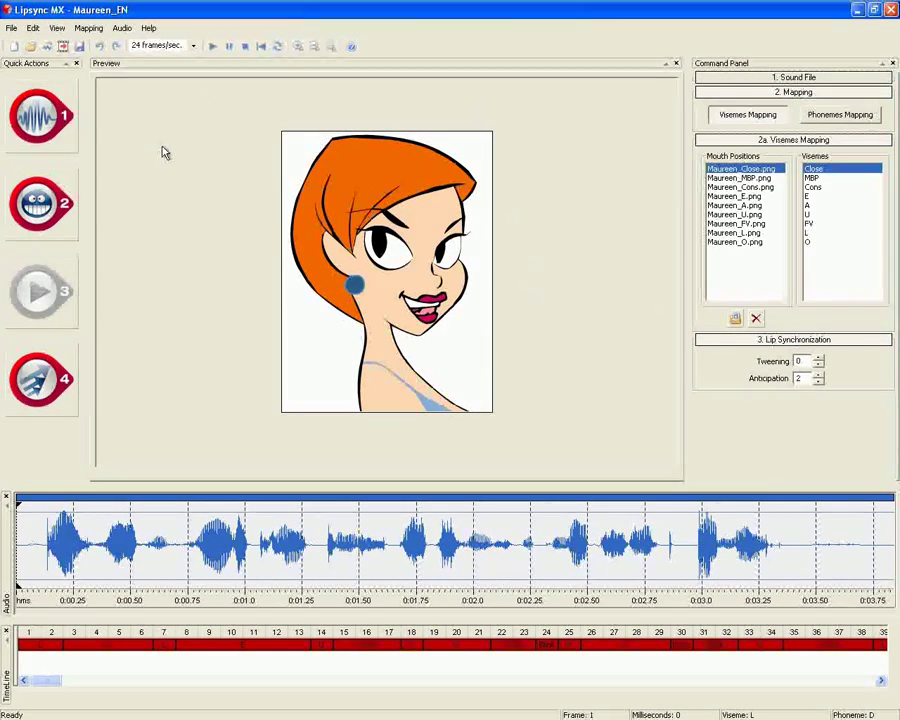
{"action": "left_click", "coordinate": [840, 115]}
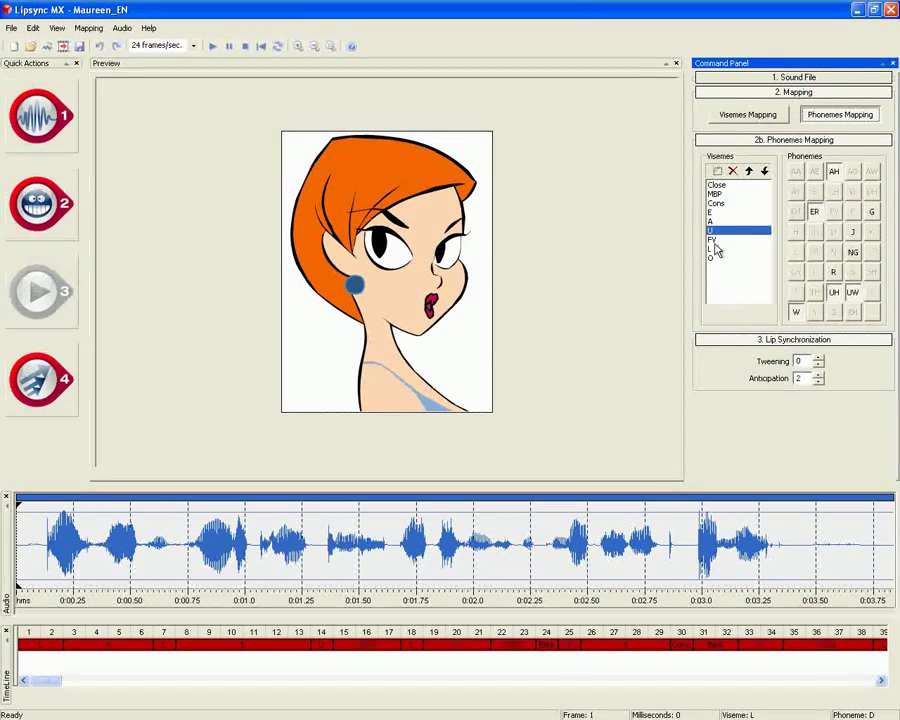
{"action": "left_click", "coordinate": [733, 118]}
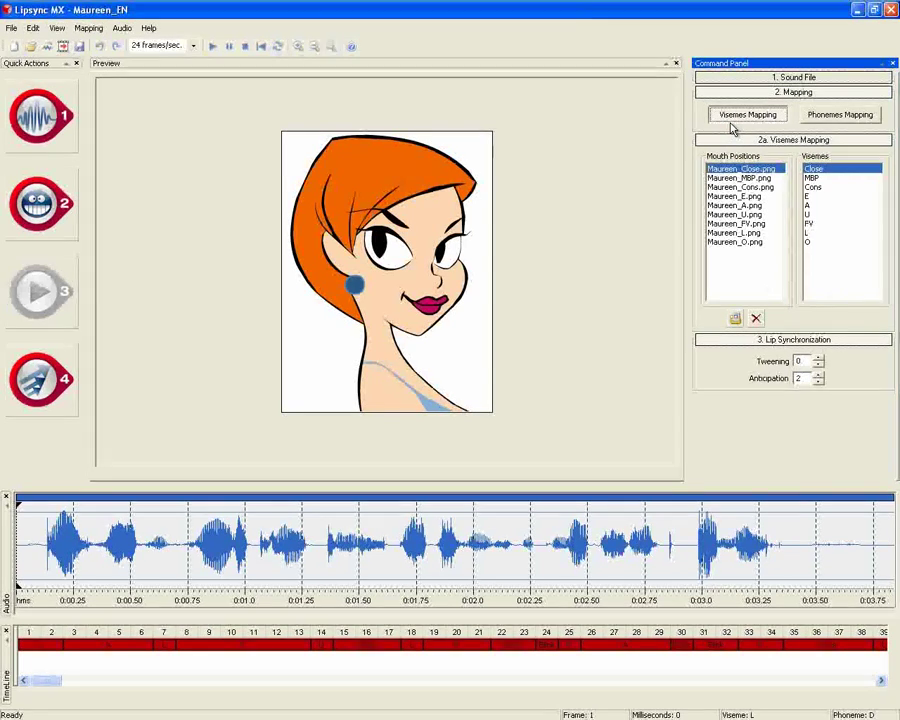